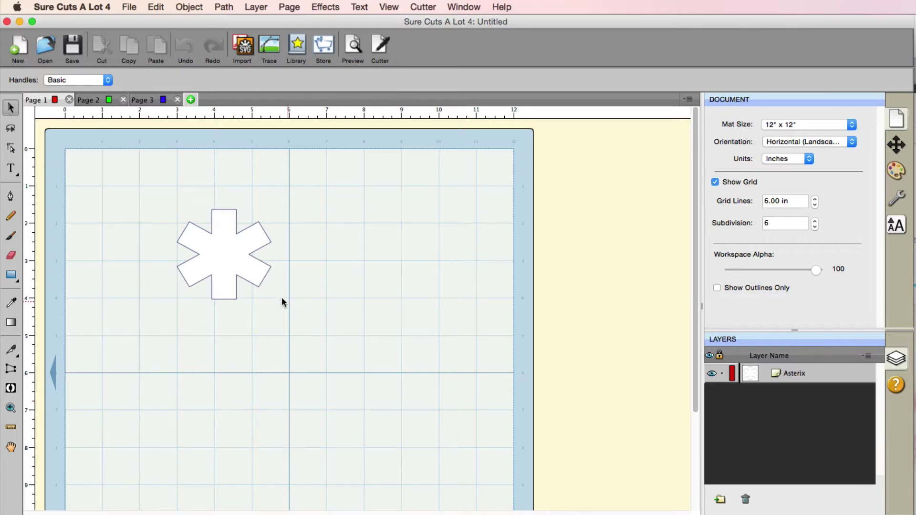
Give the asterisk a contour-cut Shadow Layer effect with 7 layers
left_click(227, 264)
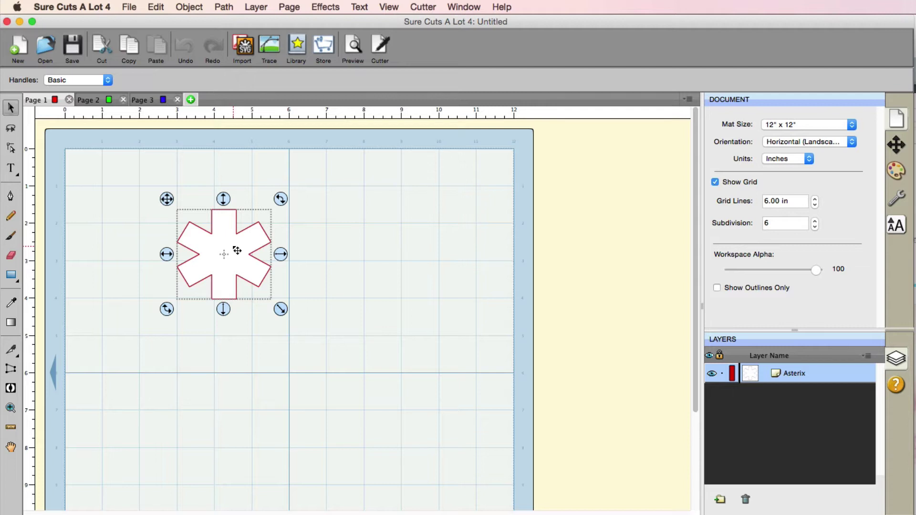
left_click(318, 8)
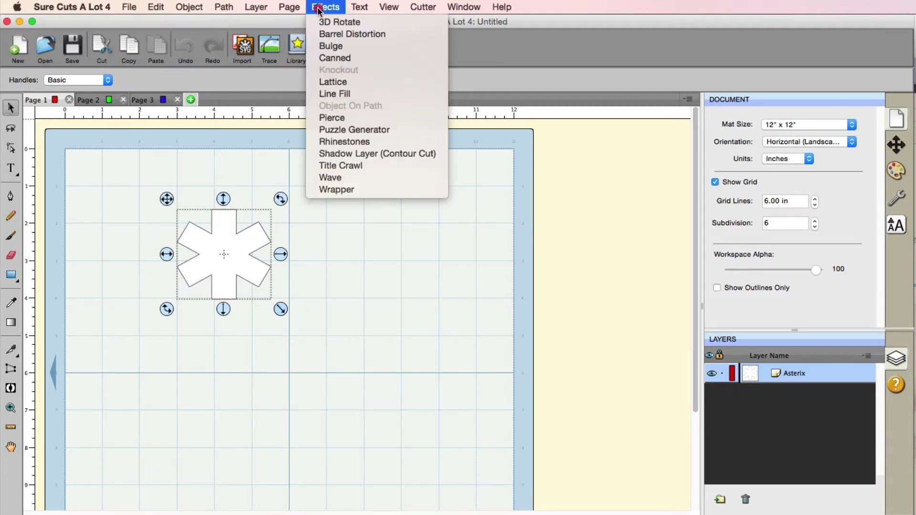
left_click(385, 157)
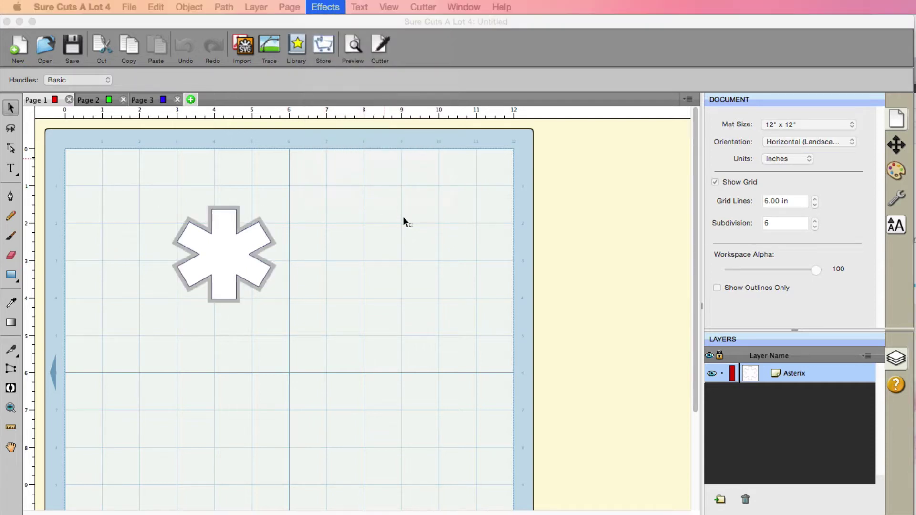
left_click_drag(702, 273, 553, 179)
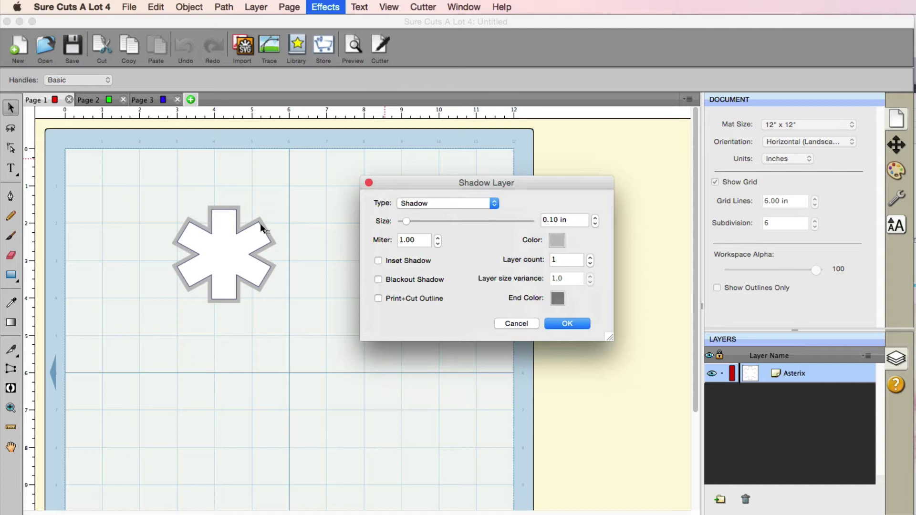
left_click(590, 257)
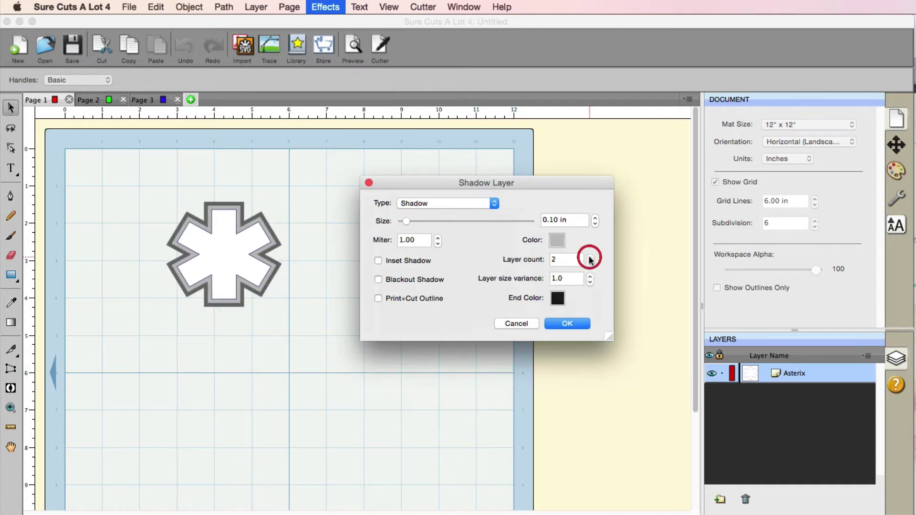
left_click(590, 258)
left_click(590, 257)
left_click(590, 257)
left_click(591, 257)
left_click(590, 257)
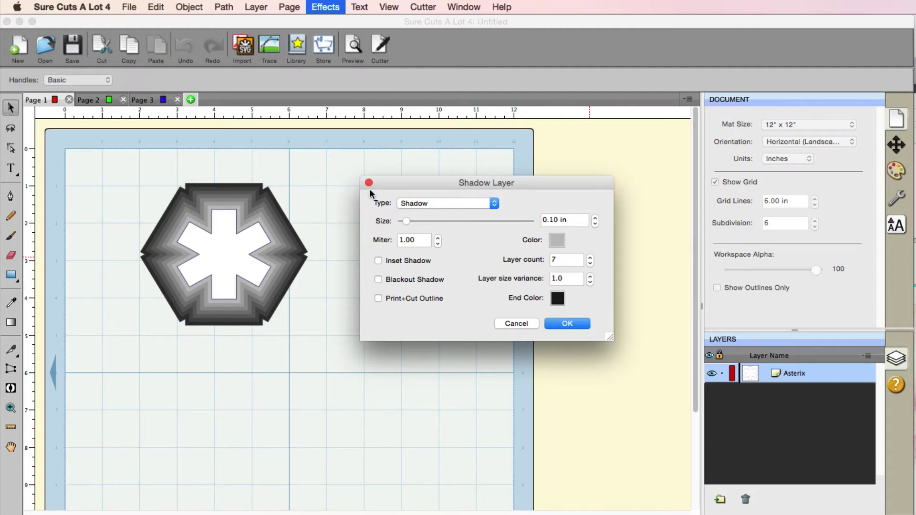
left_click(562, 323)
On Page 2, select the large and small circles and start Effects > Object On Path
left_click(94, 99)
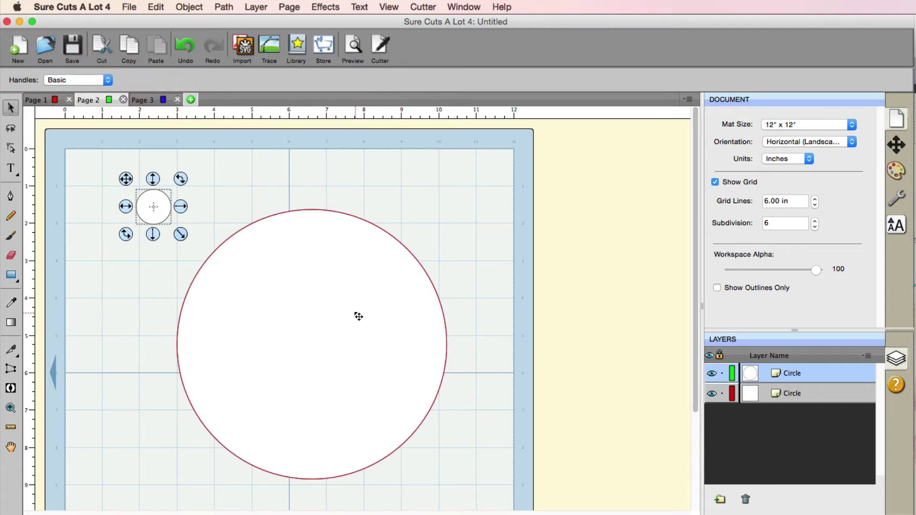
left_click(399, 331)
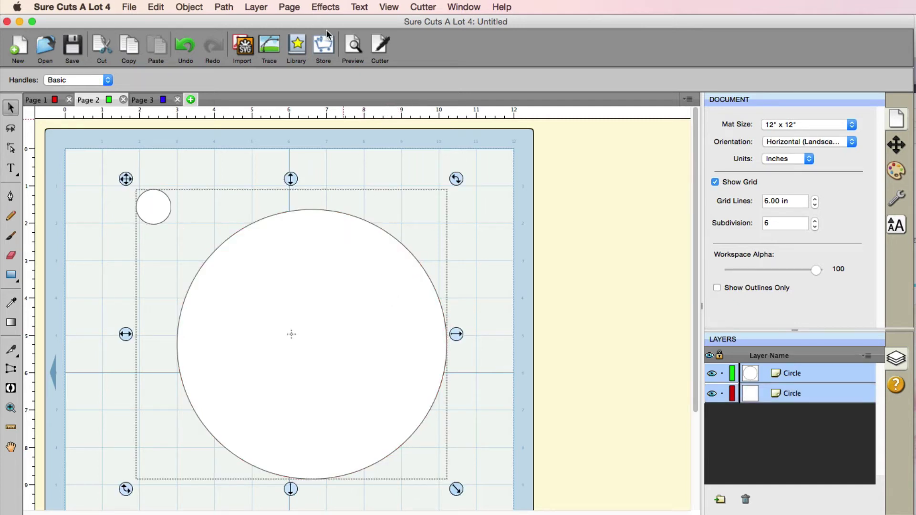
left_click(325, 7)
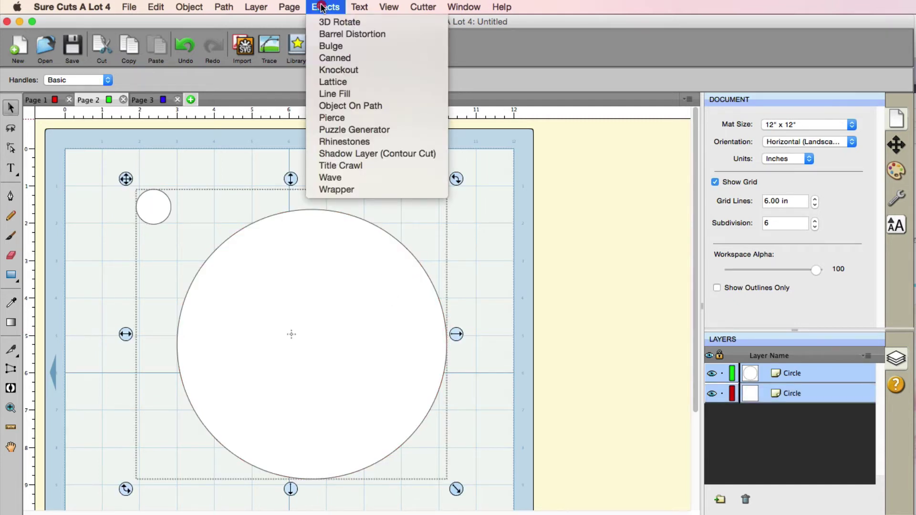
left_click(373, 106)
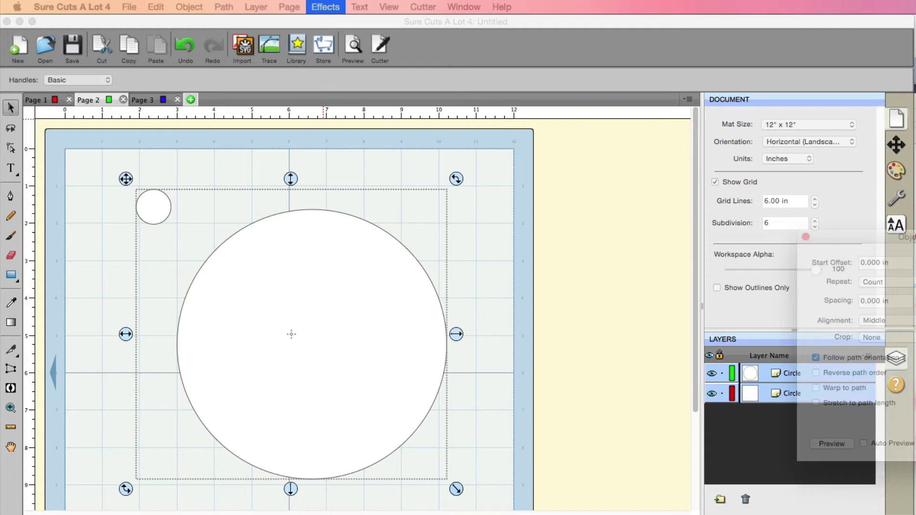
Set Object On Path to Auto Preview, Fill path length, Weld on, and -0.05 in spacing
left_click_drag(646, 151, 664, 131)
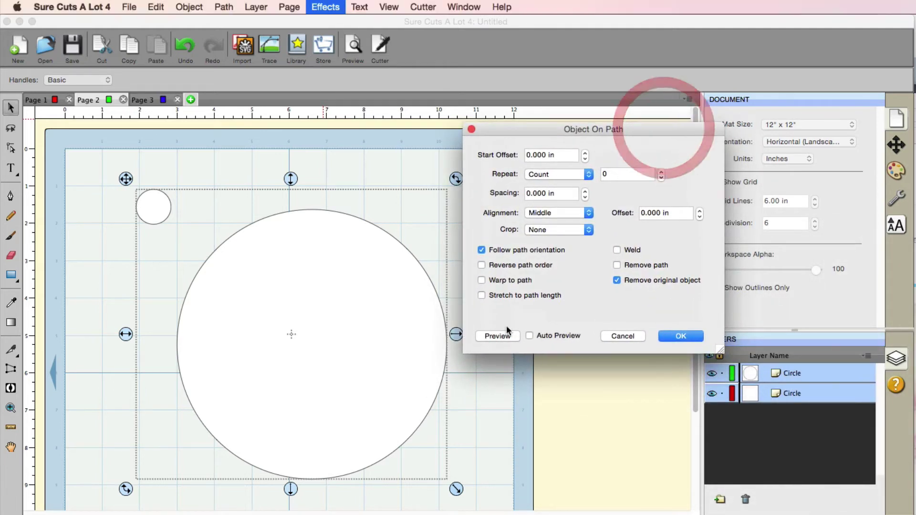
left_click(530, 336)
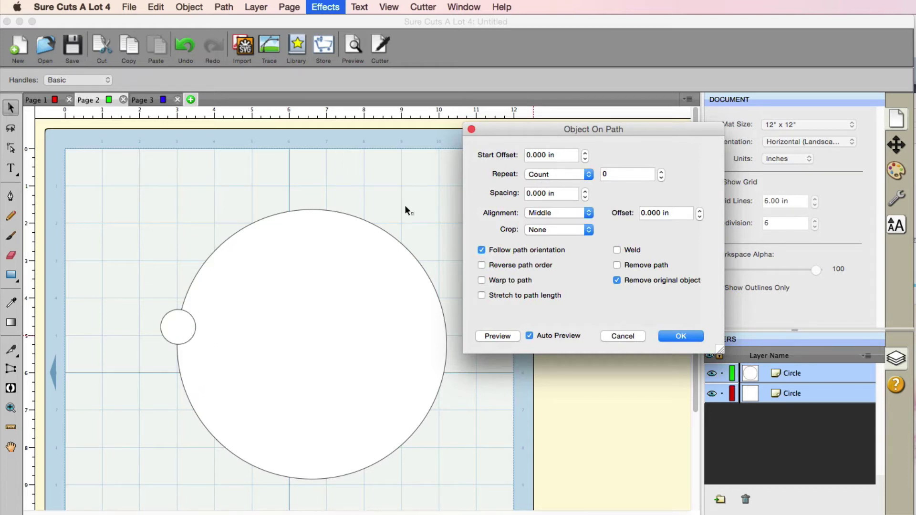
left_click(581, 174)
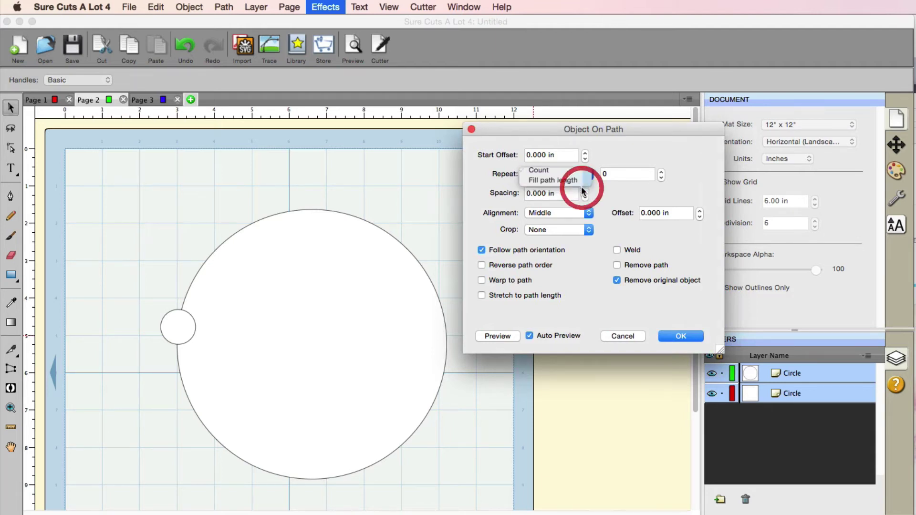
left_click(581, 185)
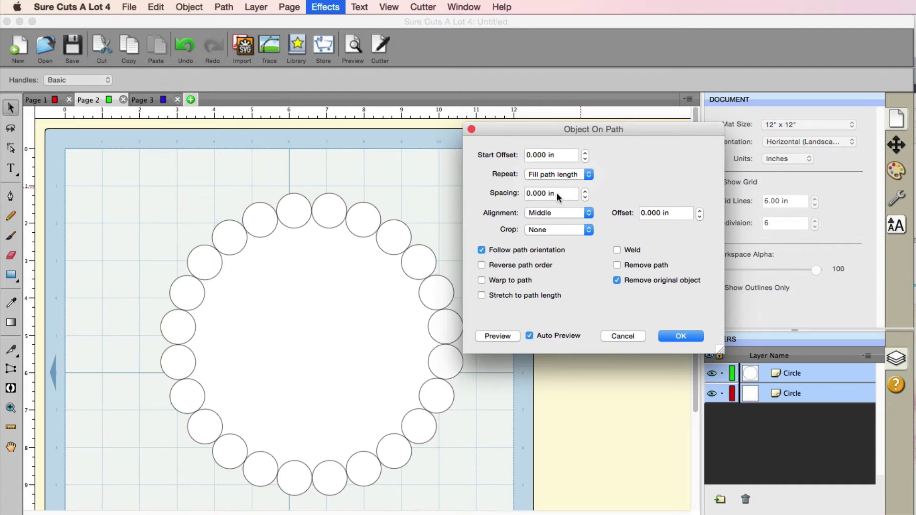
left_click(617, 251)
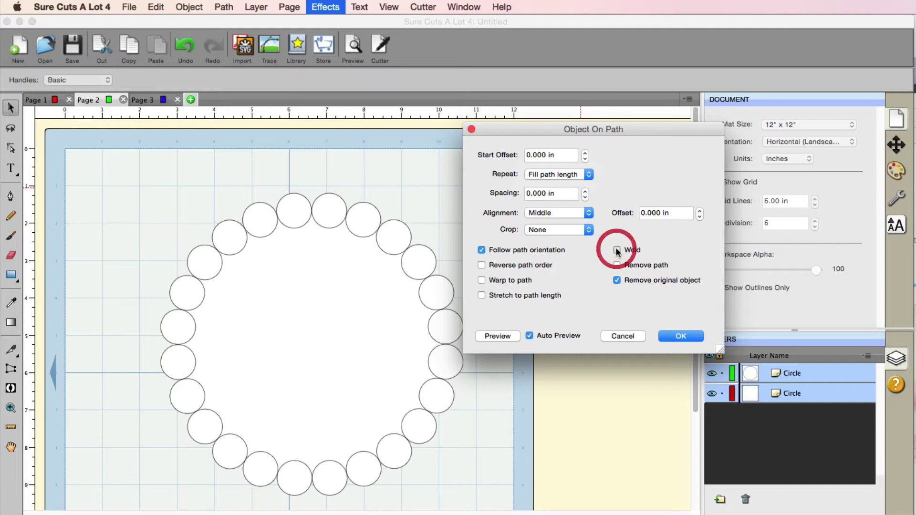
left_click(585, 198)
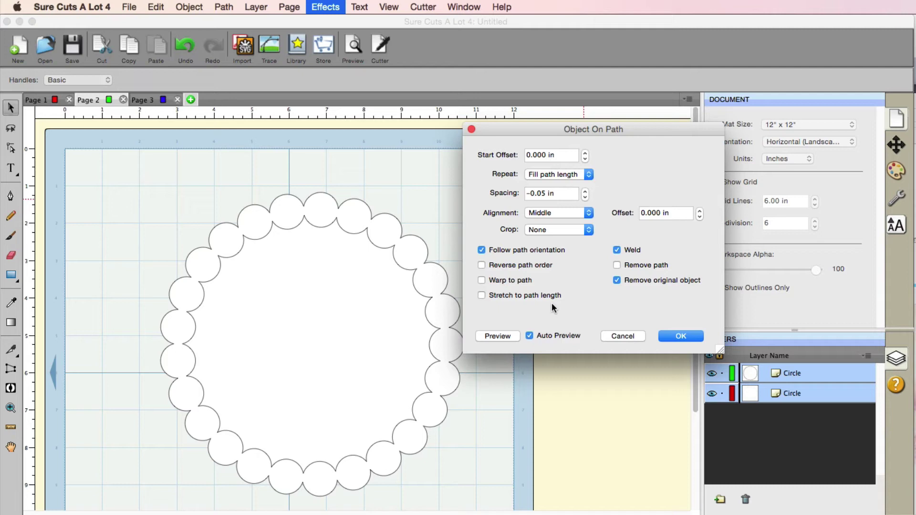
Apply the scalloped ring, then union it with the circle into one shape
left_click(688, 338)
left_click_drag(125, 180, 528, 509)
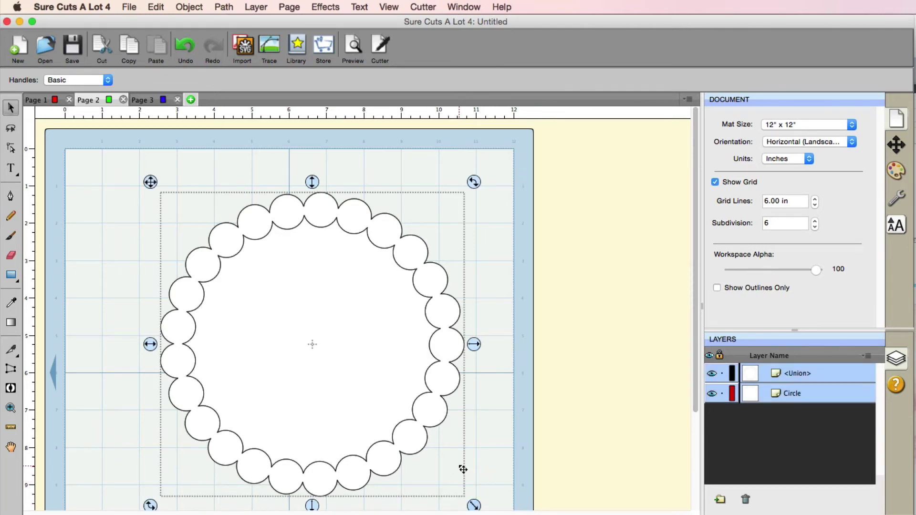
left_click(224, 7)
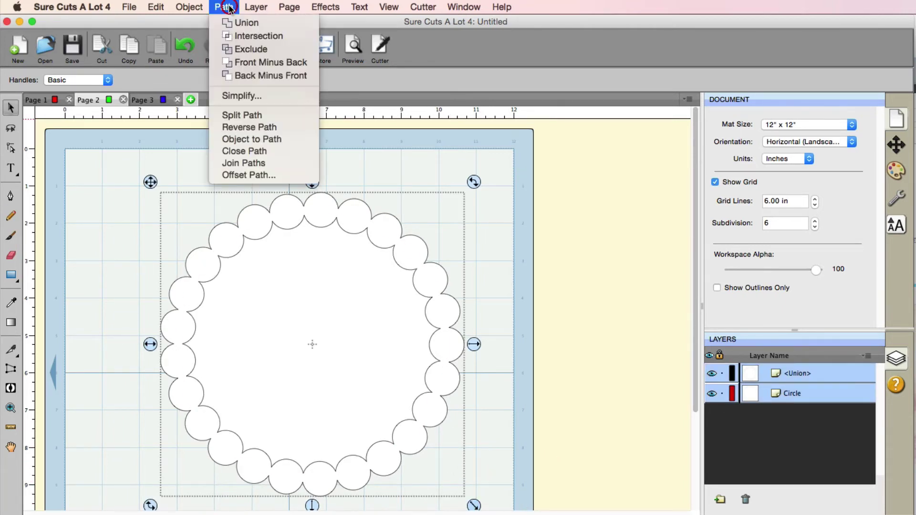
left_click(246, 22)
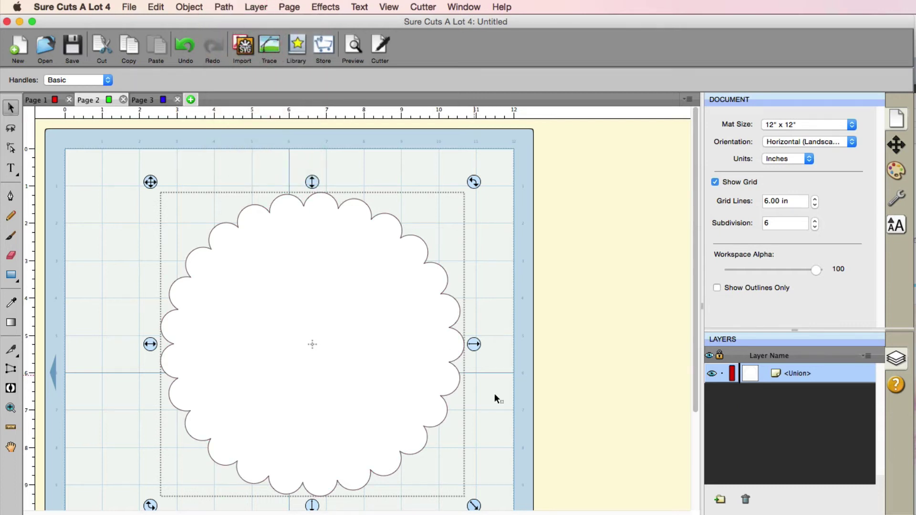
On Page 3, give the black ScrappyDew text layer the Shadow style
left_click(143, 101)
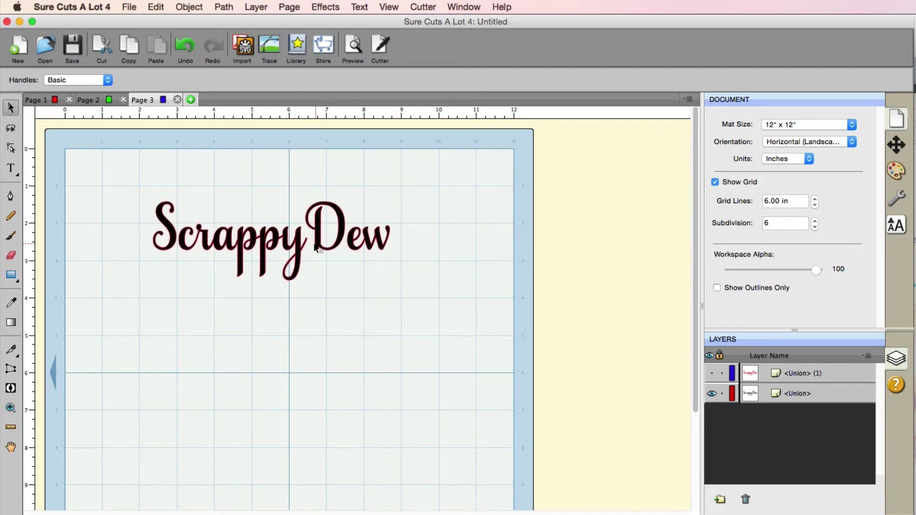
left_click(344, 244)
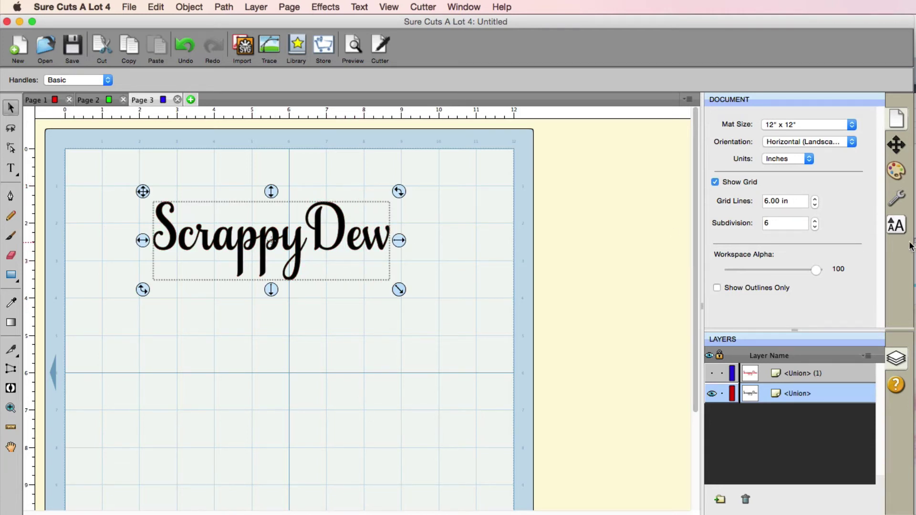
left_click(897, 198)
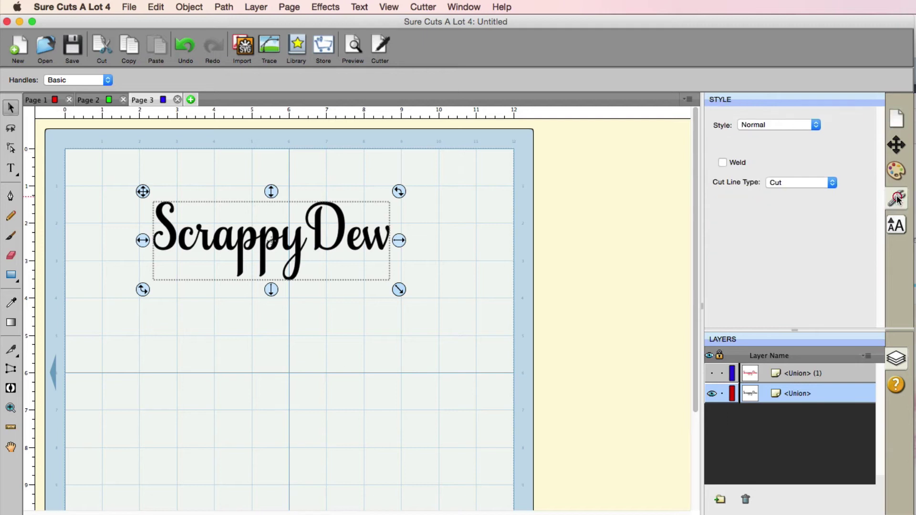
left_click(757, 123)
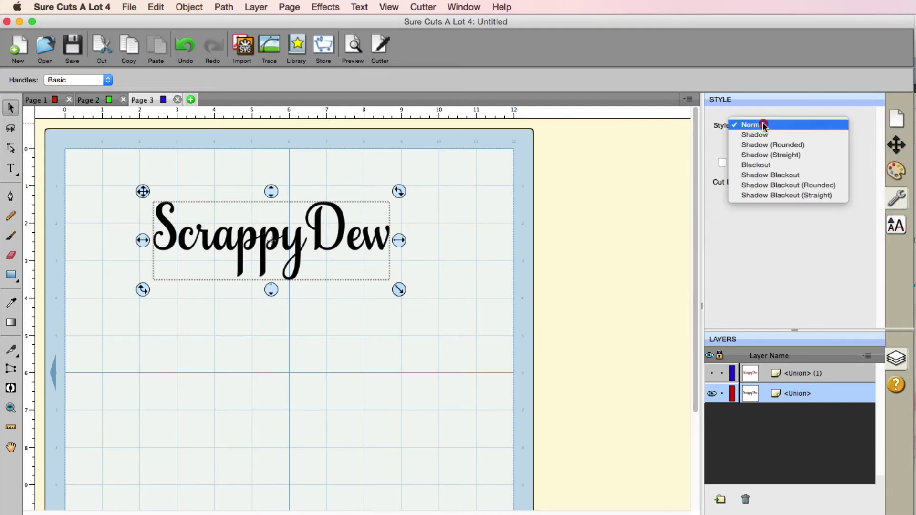
left_click(766, 133)
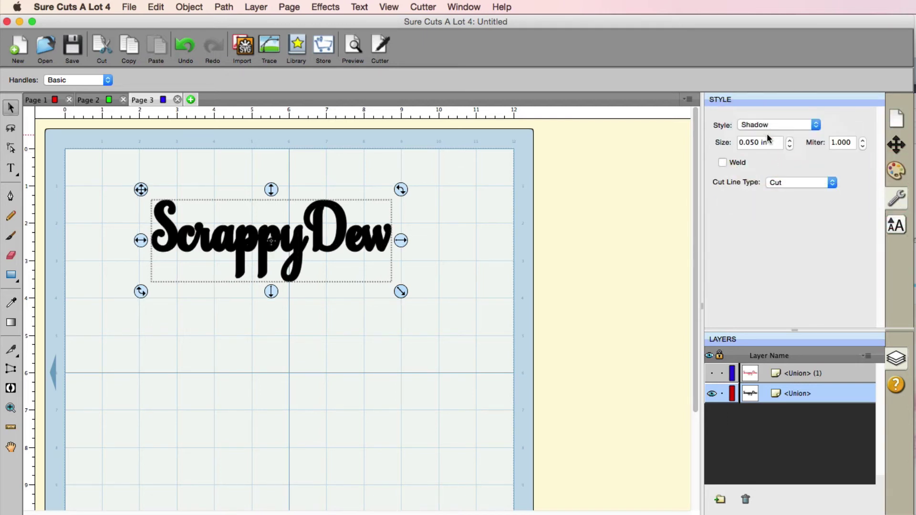
Change the black text layer's style to Shadow Blackout at 0.050 in, keeping the red layer hidden
left_click(711, 373)
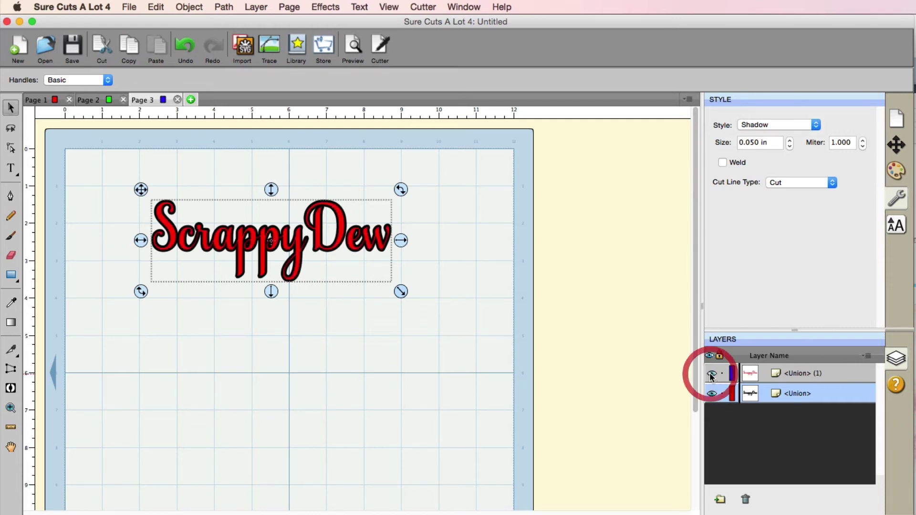
left_click(711, 373)
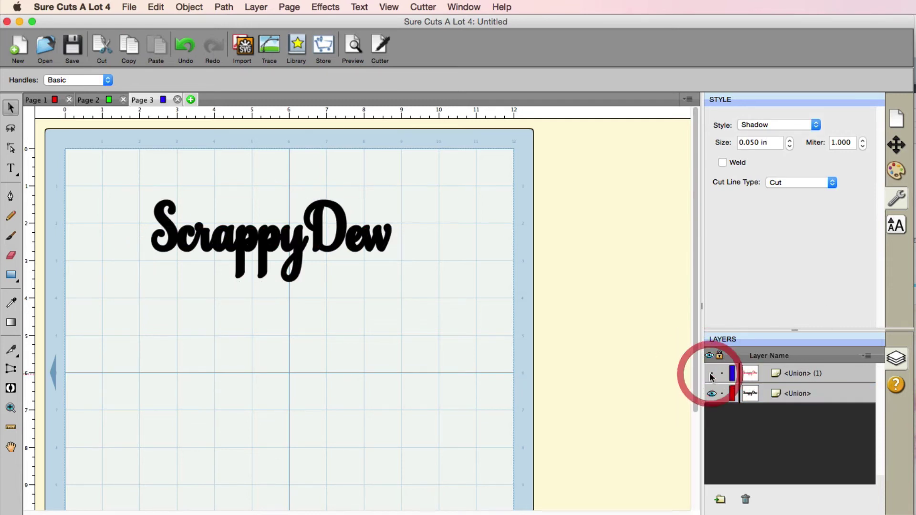
left_click(791, 388)
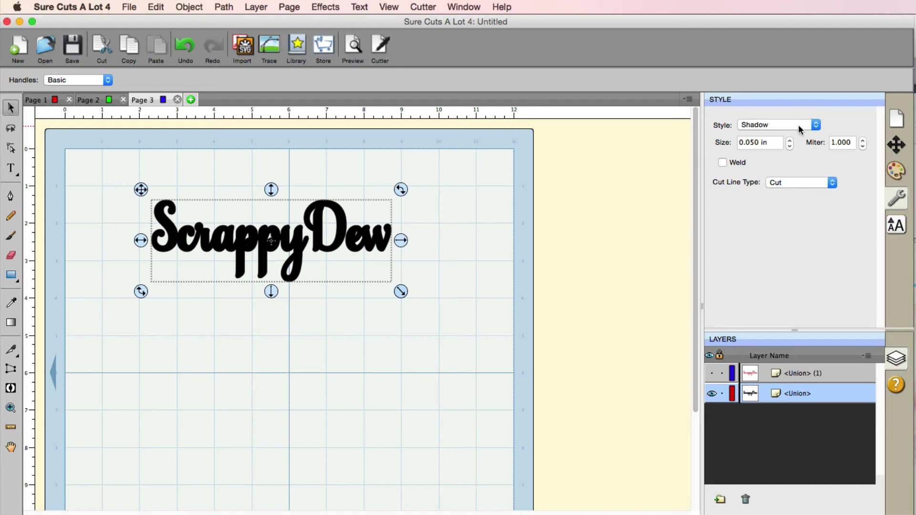
left_click_drag(798, 124, 797, 164)
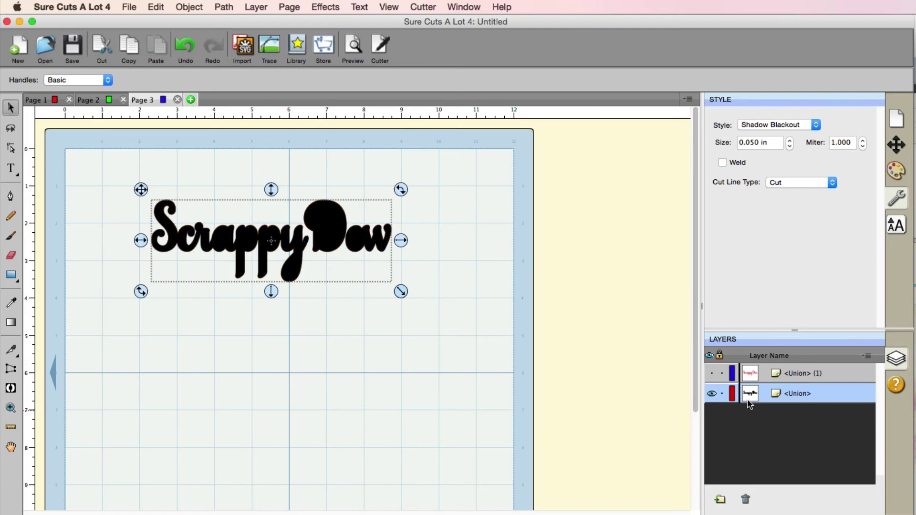
Restyle the black ScrappyDew layer to Blackout and show the red text on top
left_click(711, 374)
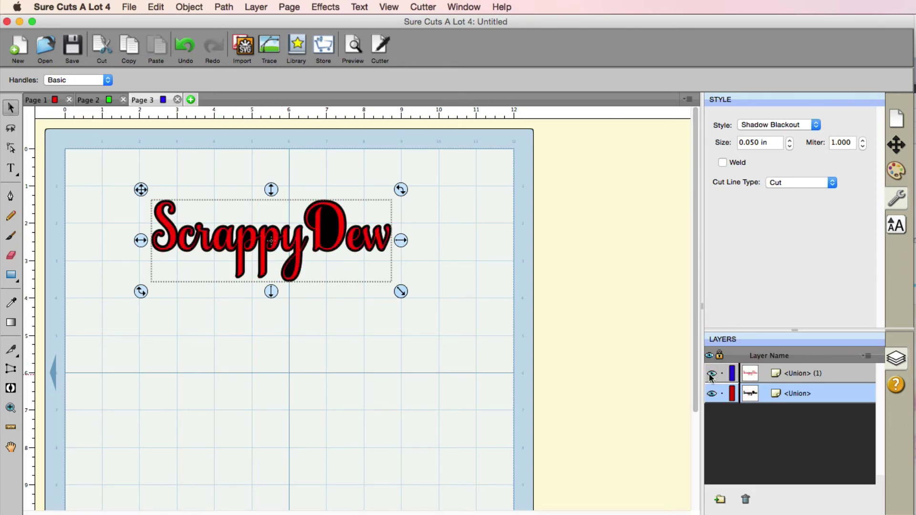
left_click(711, 374)
left_click(771, 124)
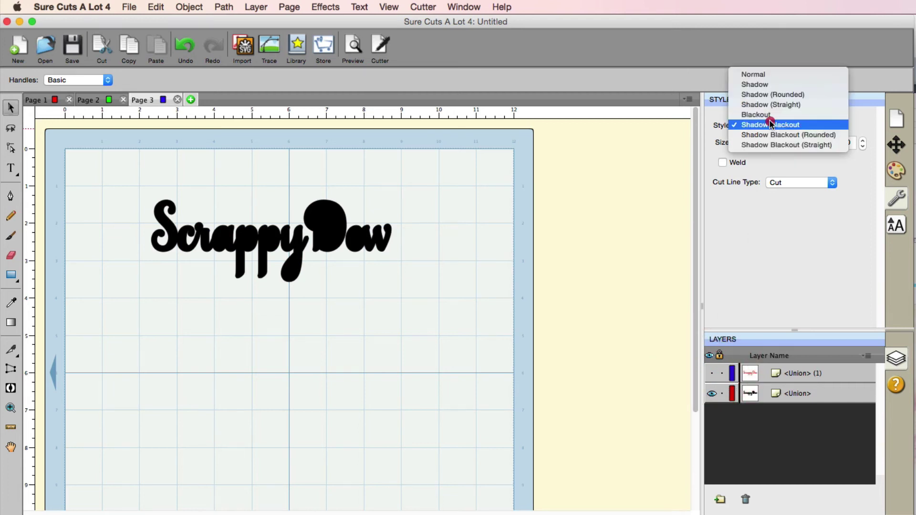
left_click(766, 115)
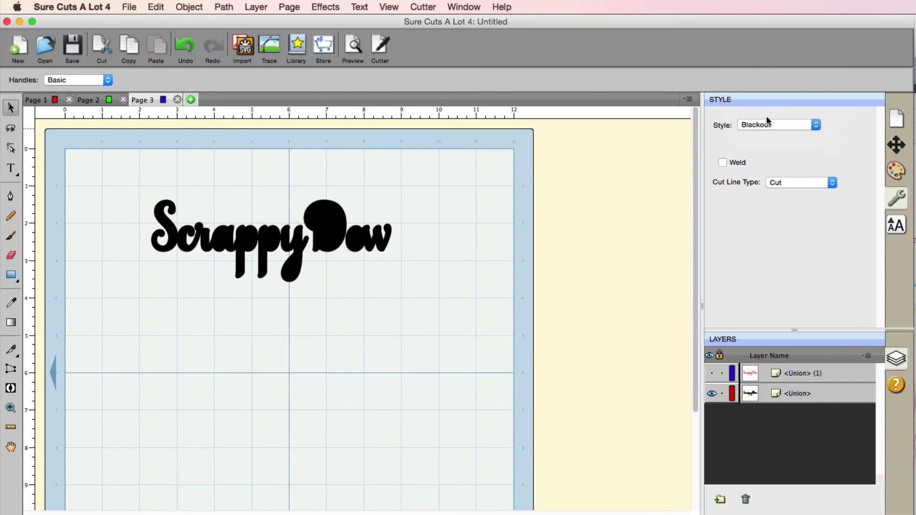
left_click(712, 373)
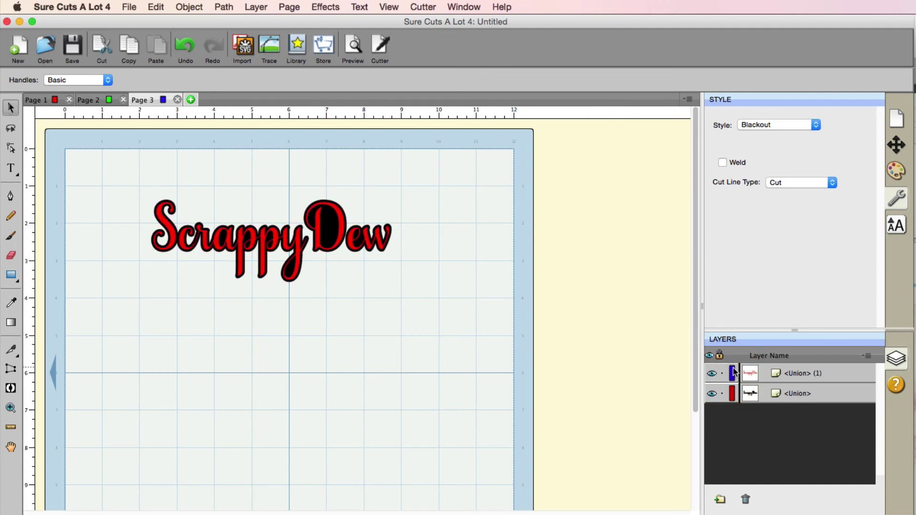
left_click(781, 396)
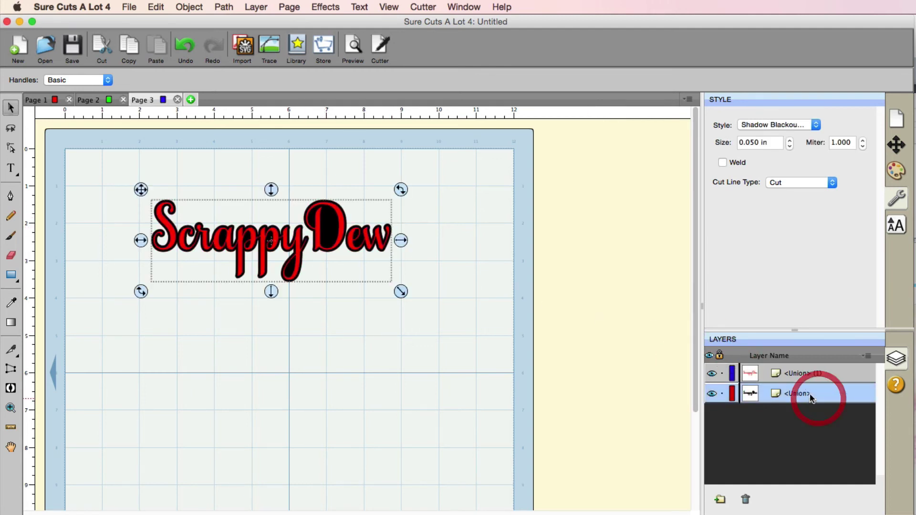
left_click(802, 124)
left_click(780, 94)
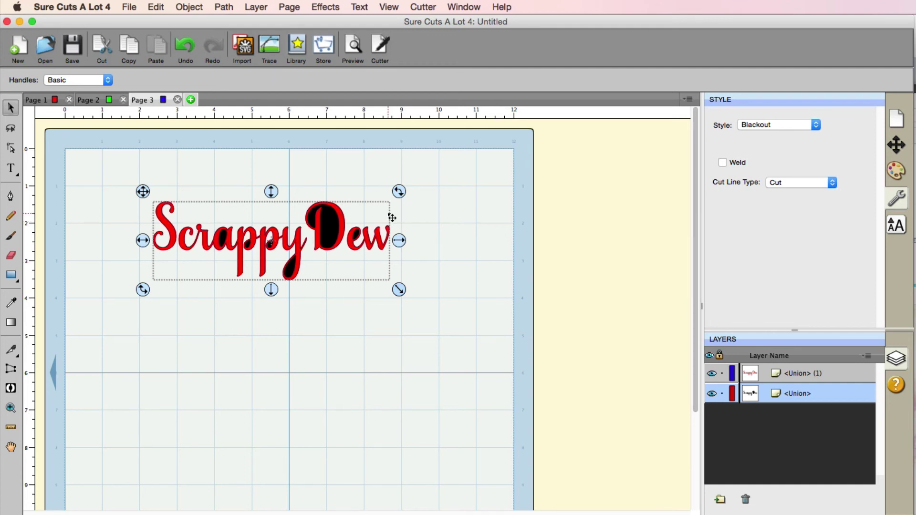
Go from Page 2 back to Page 1 to review the asterisk's hexagonal shadow
left_click(96, 100)
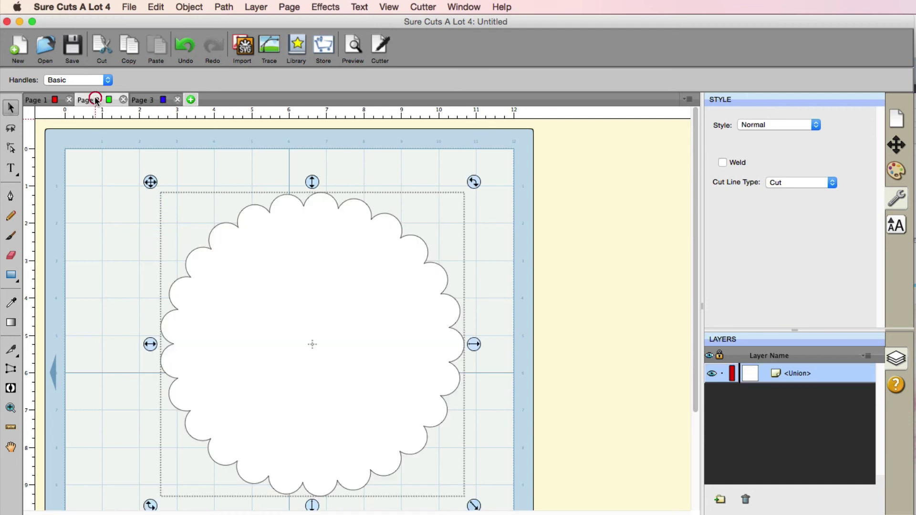
left_click(44, 99)
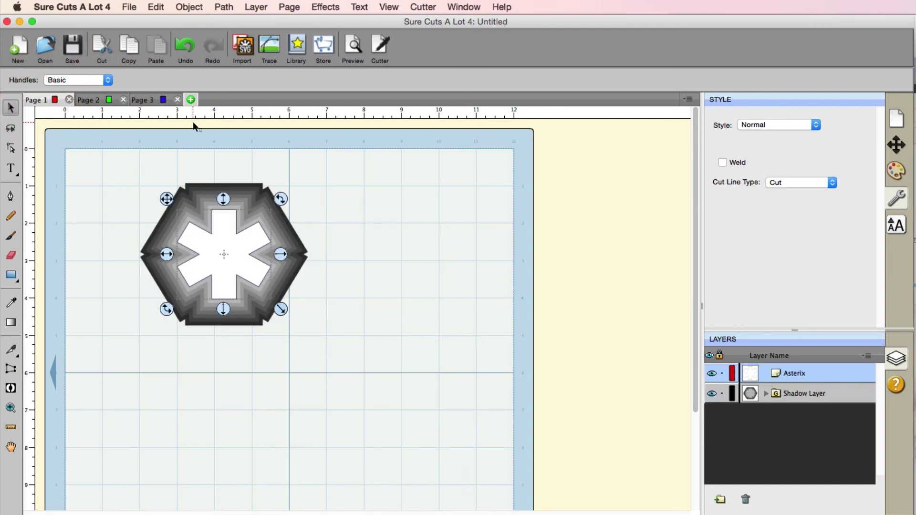